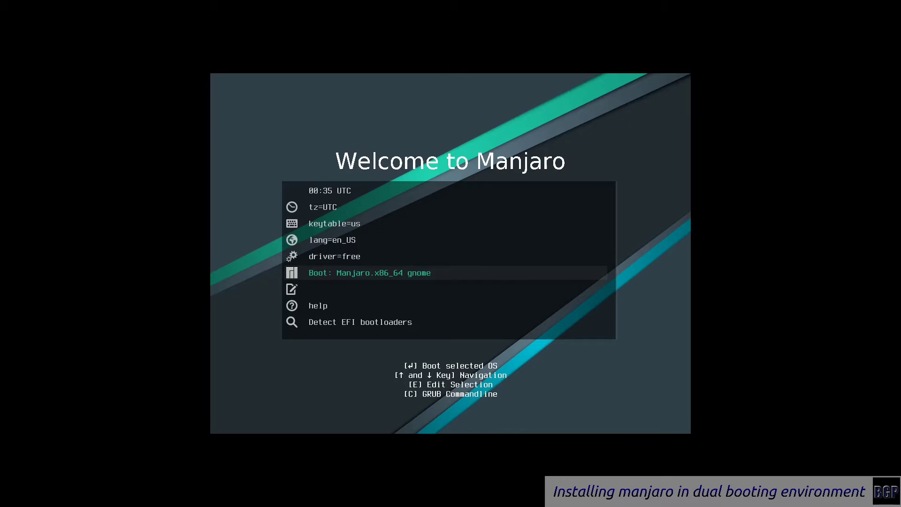
# Choose the graphics driver boot option, then set the display to 1920 × 1080 and keep it
pyautogui.press('Up')
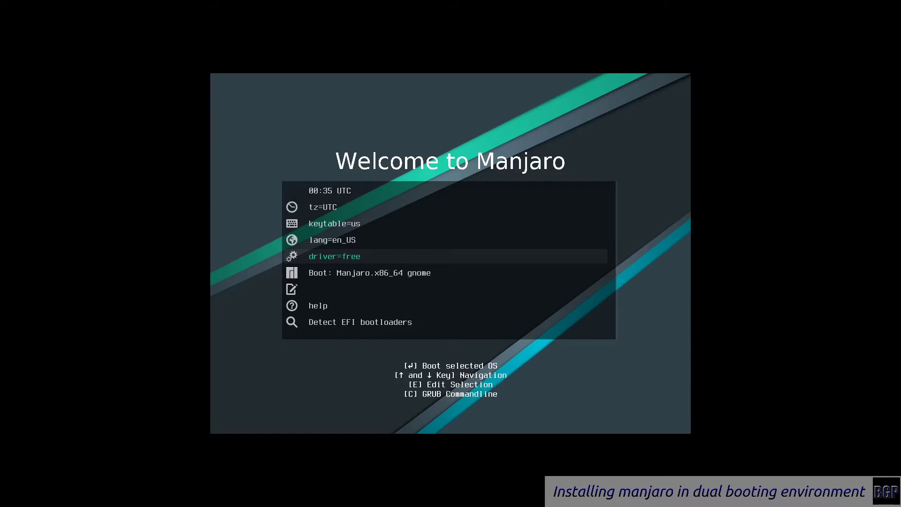
pyautogui.press('Return')
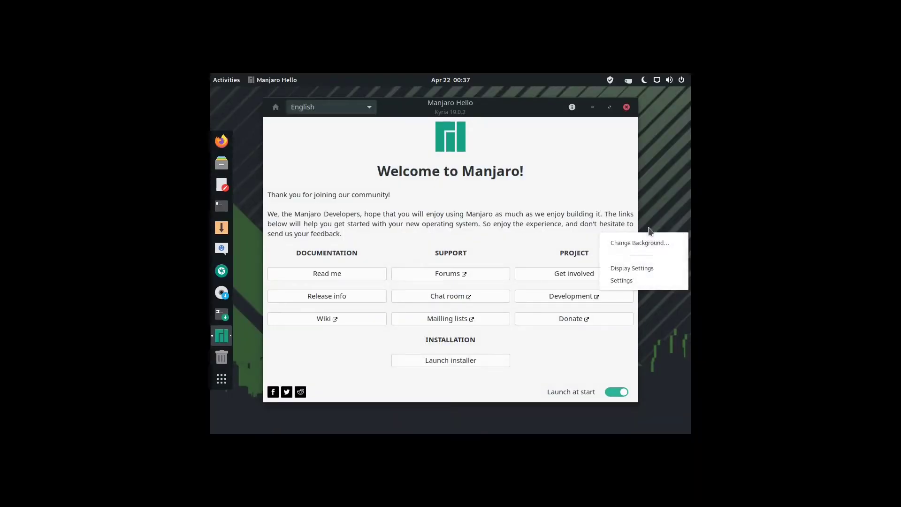
pyautogui.click(657, 266)
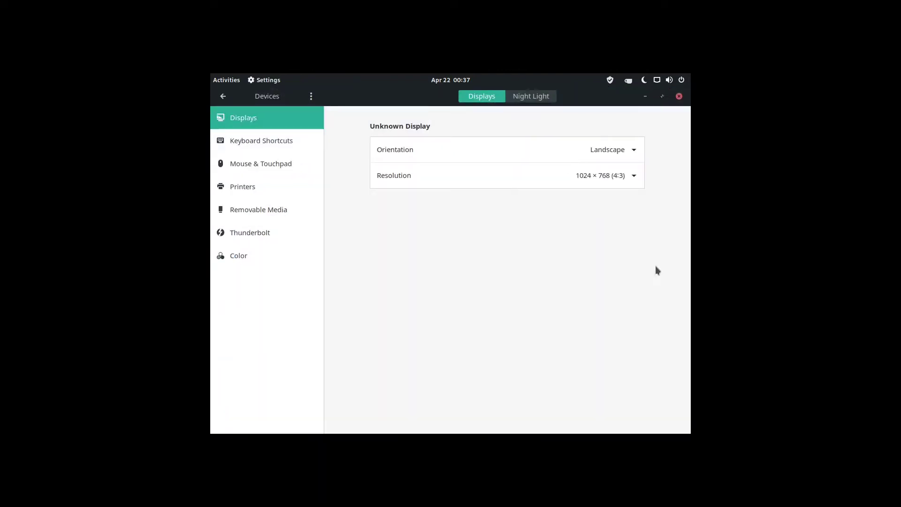
pyautogui.click(576, 178)
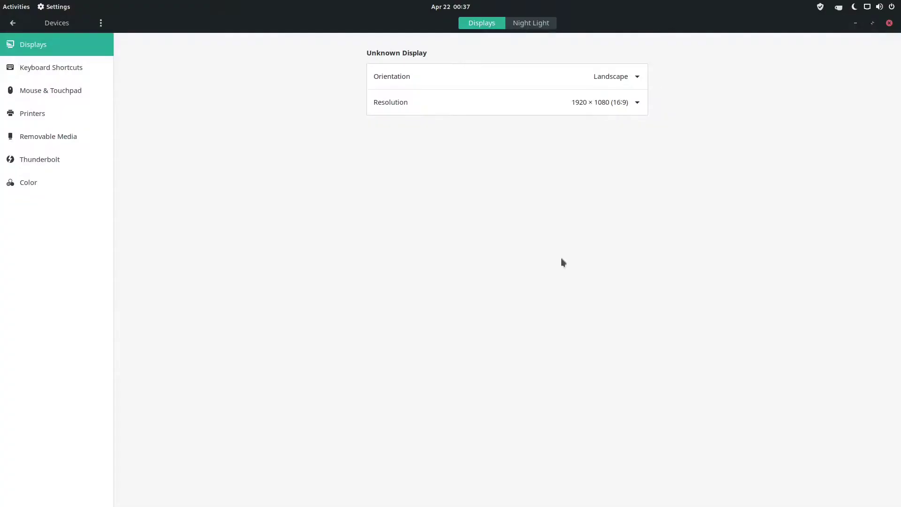
pyautogui.click(891, 23)
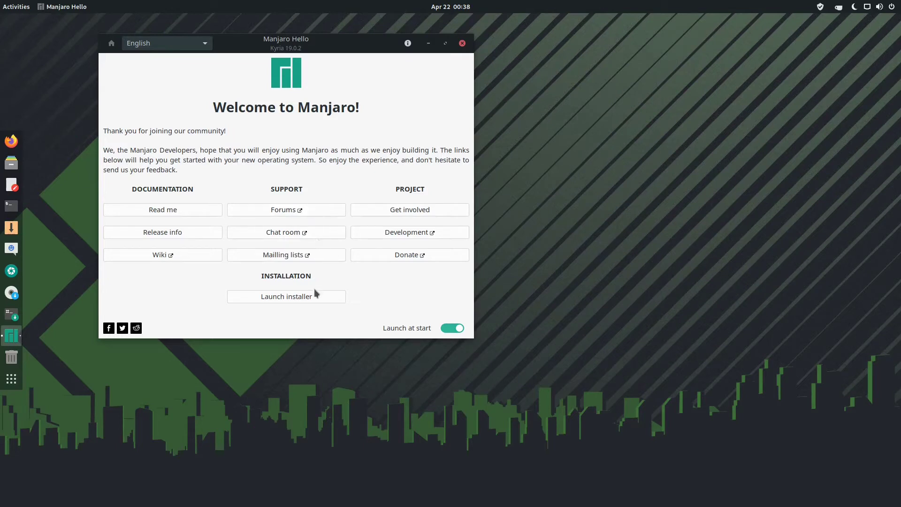
# Start the installer in American English and make its window taller
pyautogui.click(336, 298)
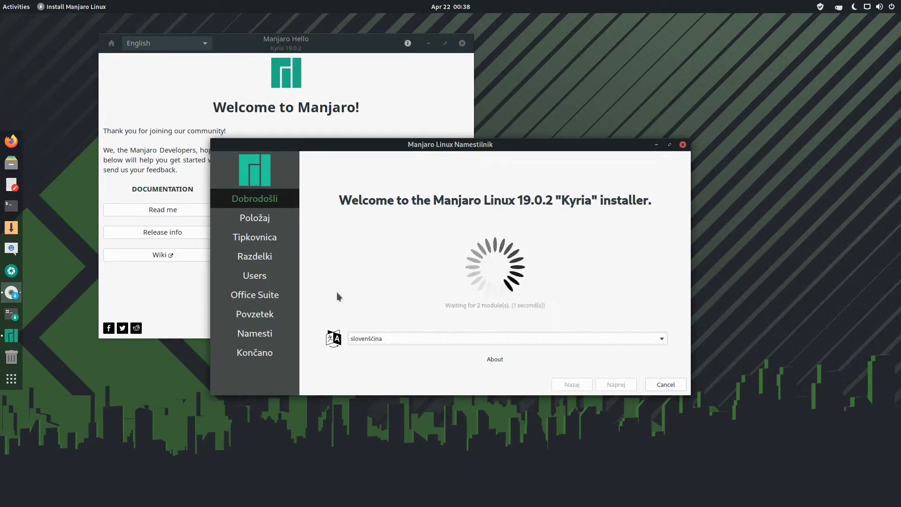
pyautogui.click(475, 341)
pyautogui.click(421, 42)
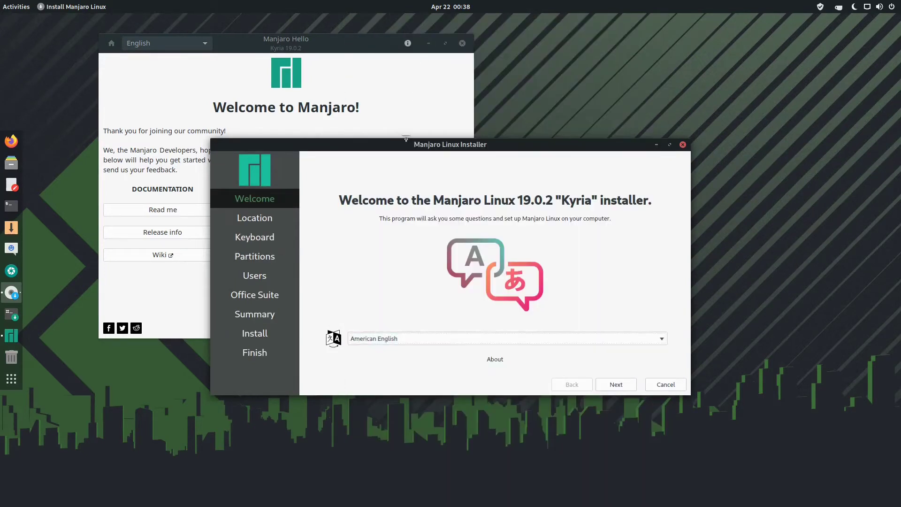
pyautogui.moveTo(423, 140); pyautogui.dragTo(444, 36)
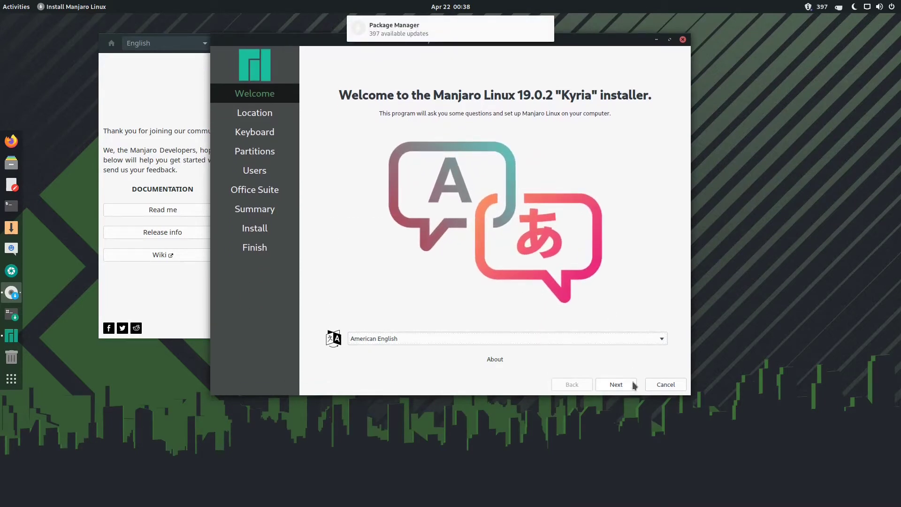
# Keep the Europe/Ljubljana timezone on the Location page and move to keyboard layout
pyautogui.click(616, 385)
pyautogui.click(616, 385)
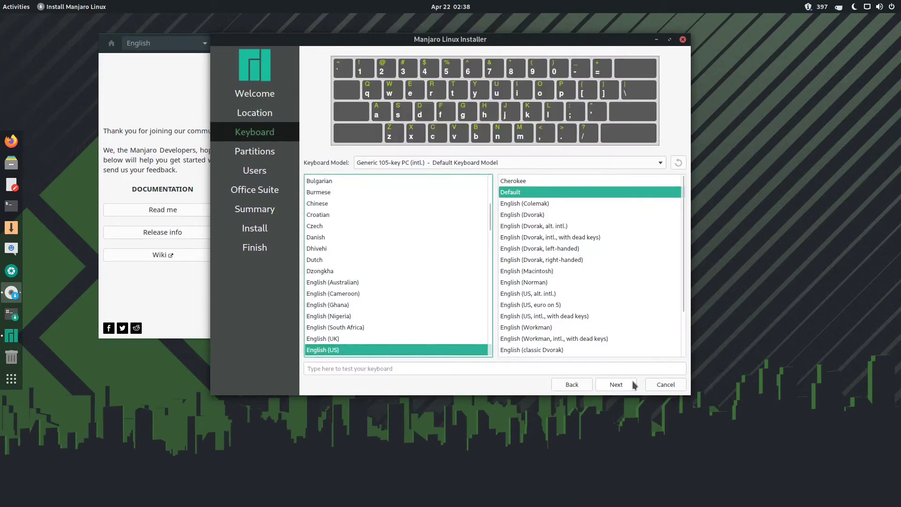
pyautogui.click(559, 384)
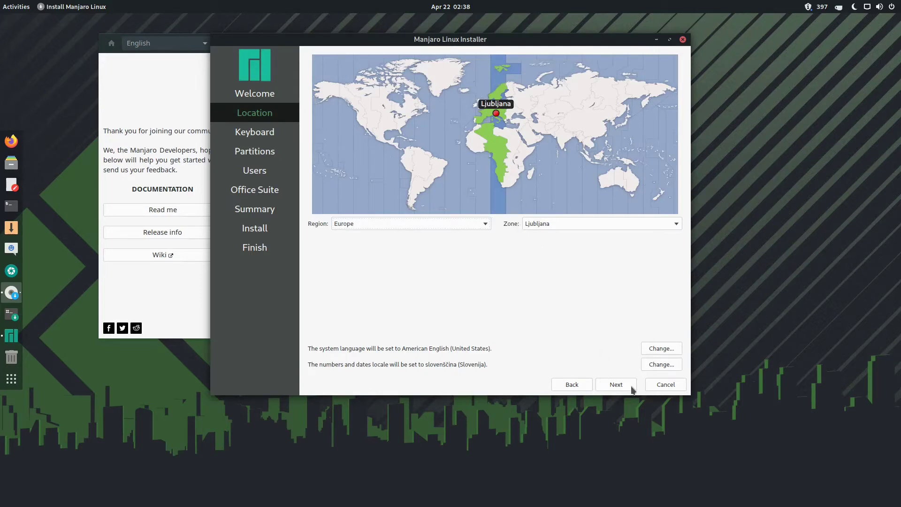
pyautogui.click(616, 385)
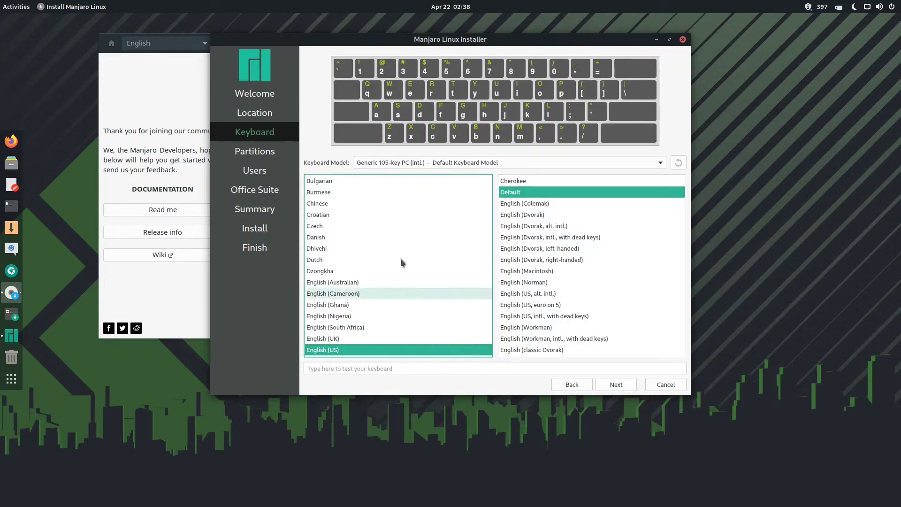
# Select the Slovenian keyboard layout and continue to partitioning
pyautogui.scroll(-12, 371, 216)
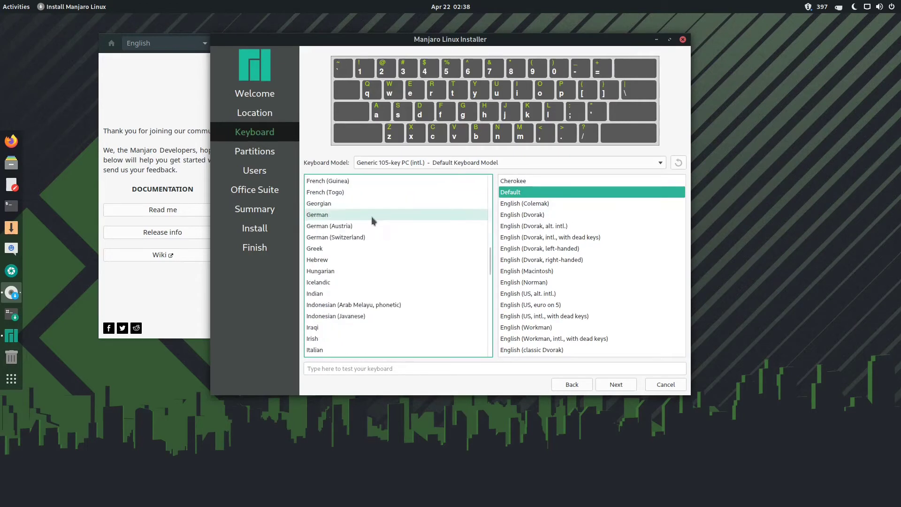
pyautogui.scroll(-9, 351, 236)
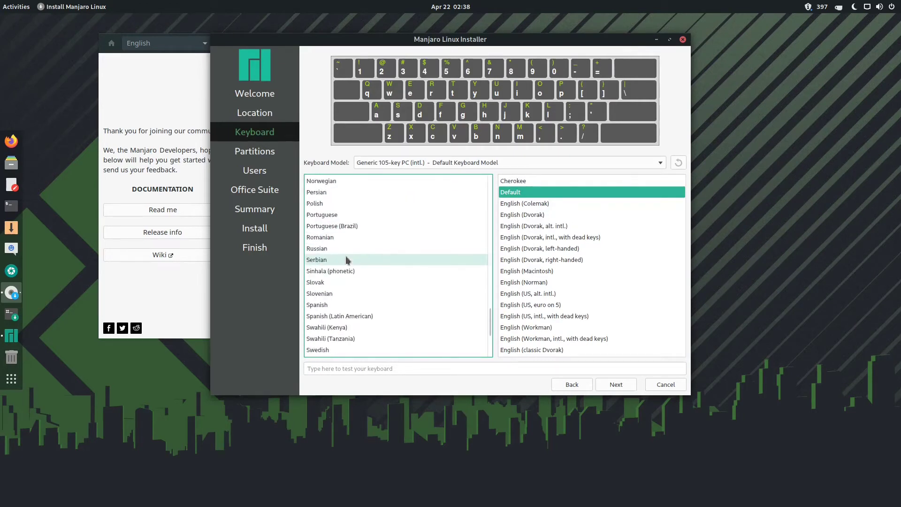
pyautogui.scroll(-3, 385, 230)
pyautogui.scroll(-1, 413, 254)
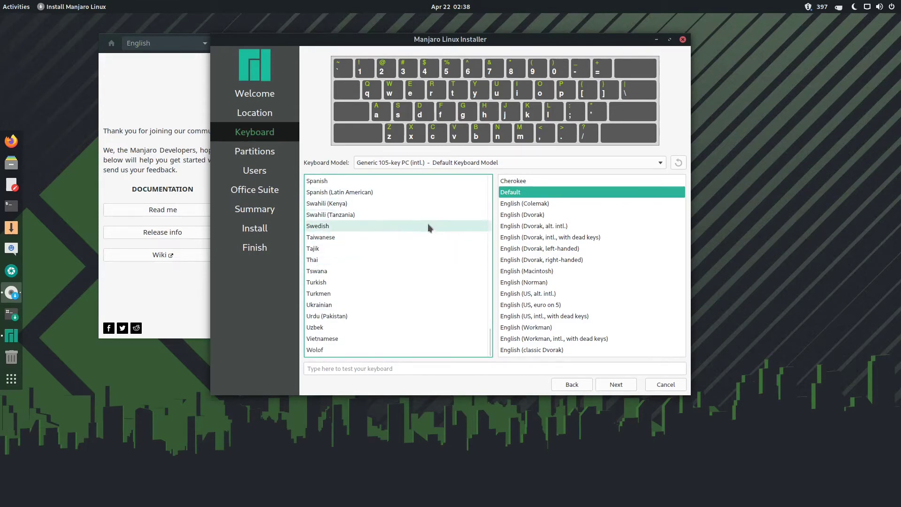
pyautogui.scroll(3, 421, 232)
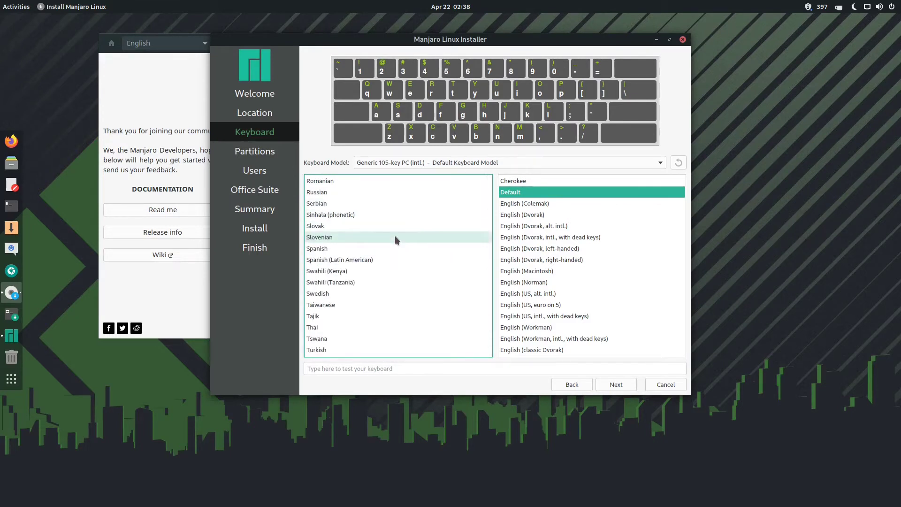
pyautogui.click(395, 237)
pyautogui.click(616, 384)
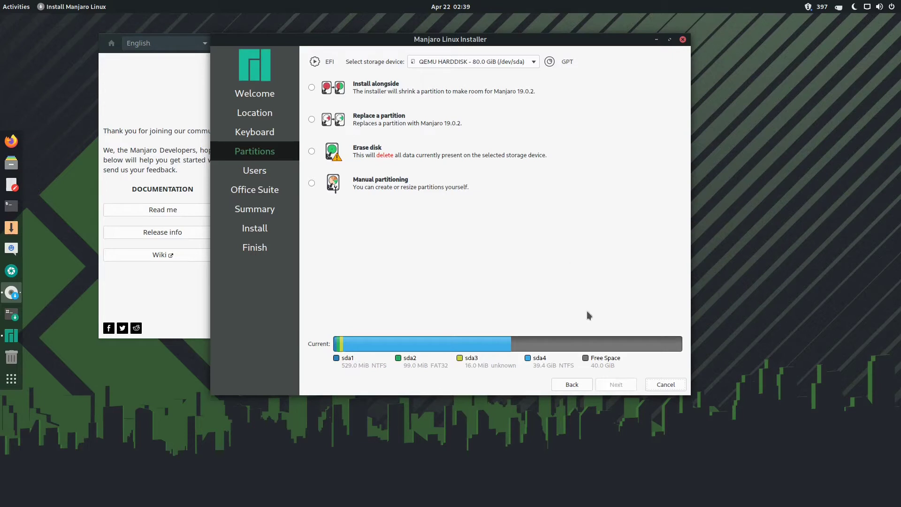
# Choose Manual partitioning instead of installing alongside and continue to the partition editor
pyautogui.click(333, 90)
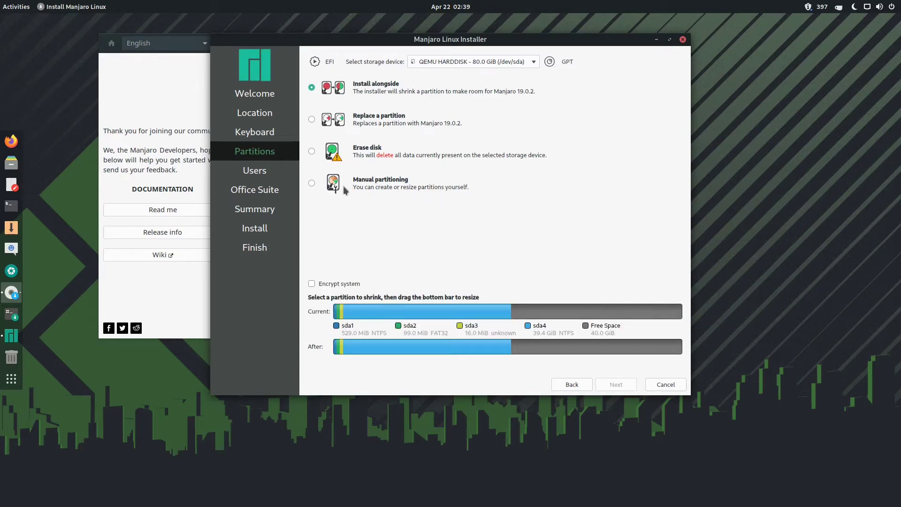
pyautogui.click(327, 175)
pyautogui.click(629, 384)
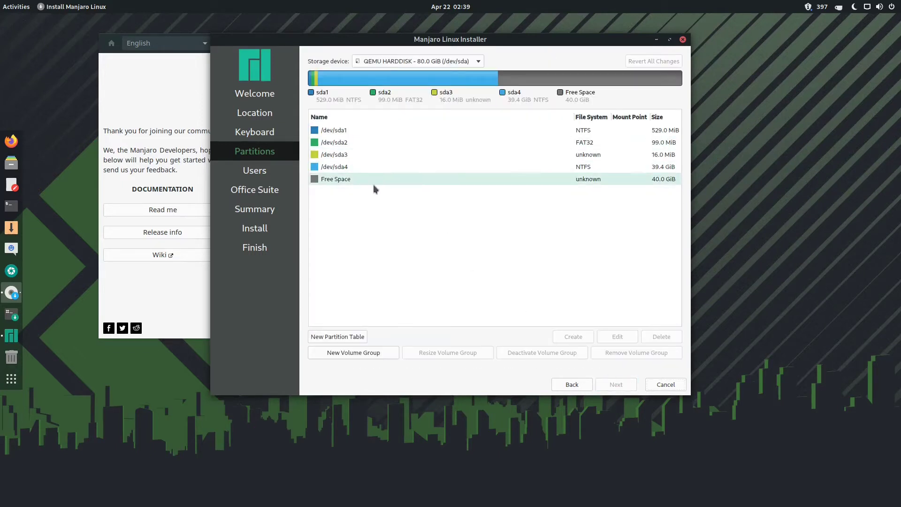
# Create a 40 GiB ext4 root partition mounted at / in the free space
pyautogui.click(374, 184)
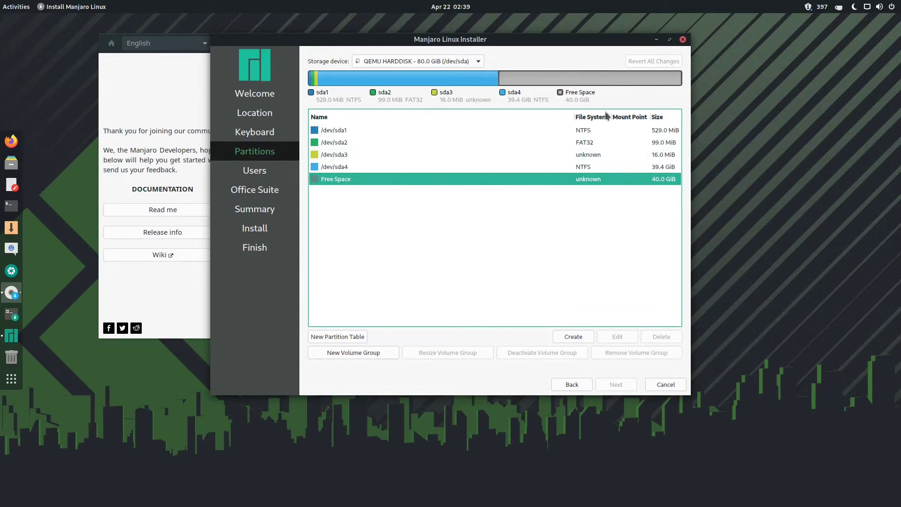
pyautogui.click(574, 336)
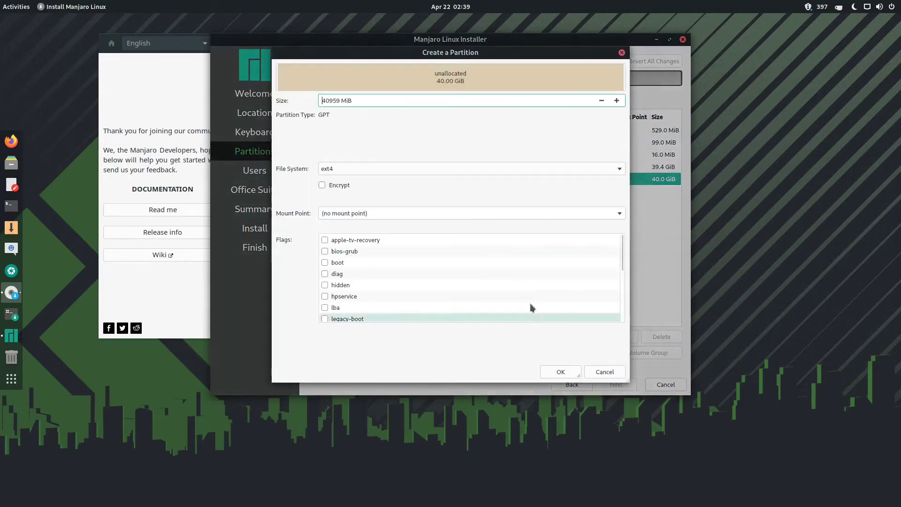
pyautogui.click(620, 214)
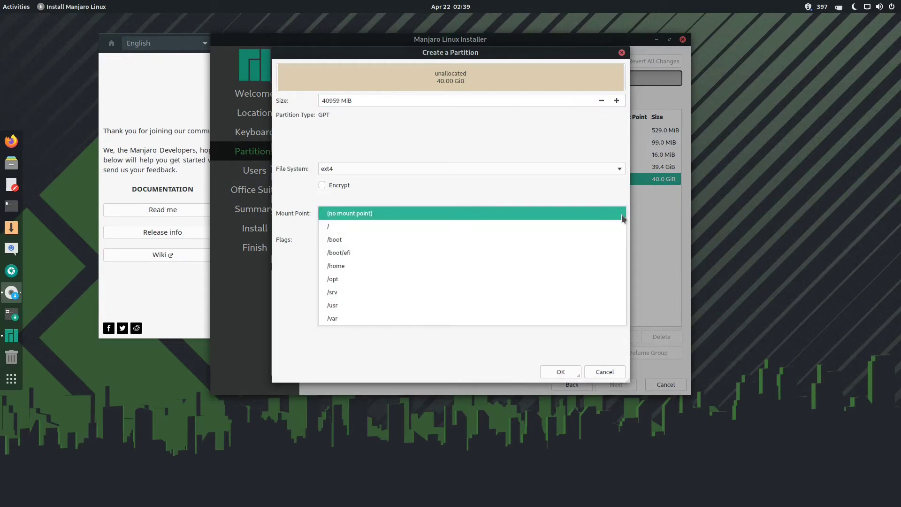
pyautogui.click(589, 227)
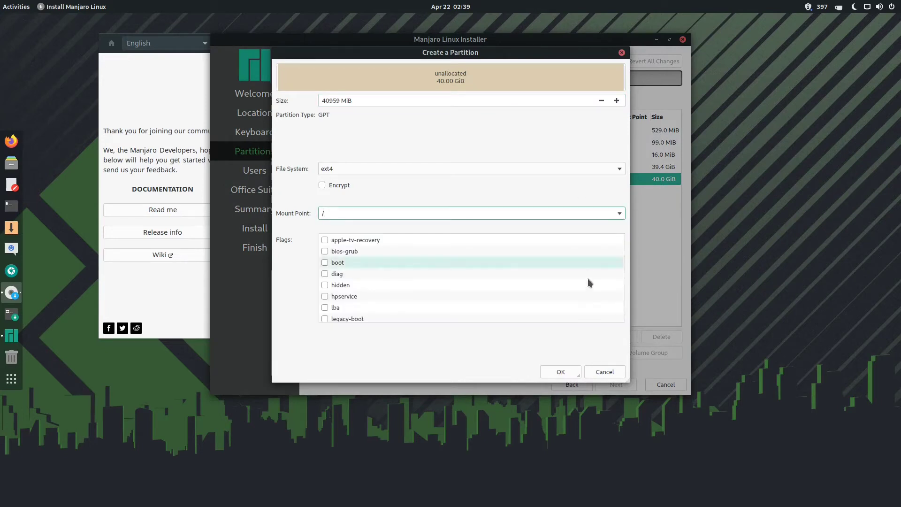
pyautogui.click(561, 371)
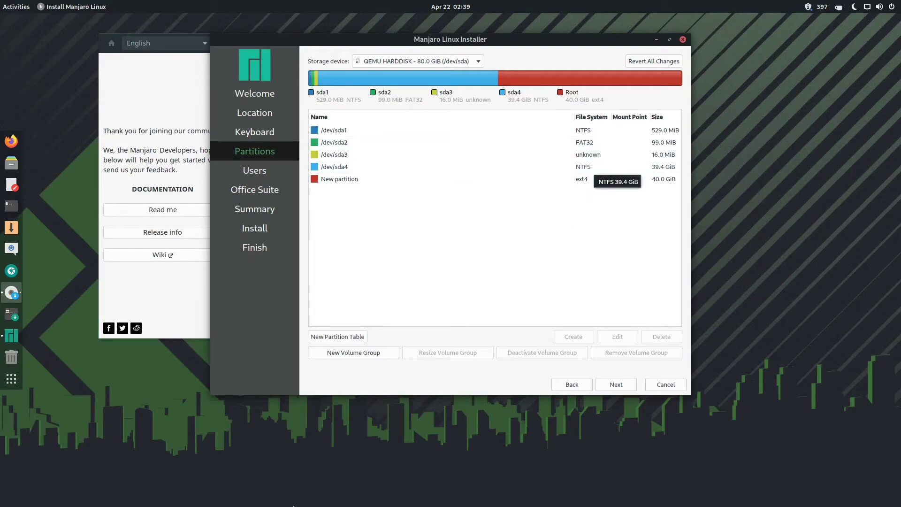
pyautogui.click(638, 86)
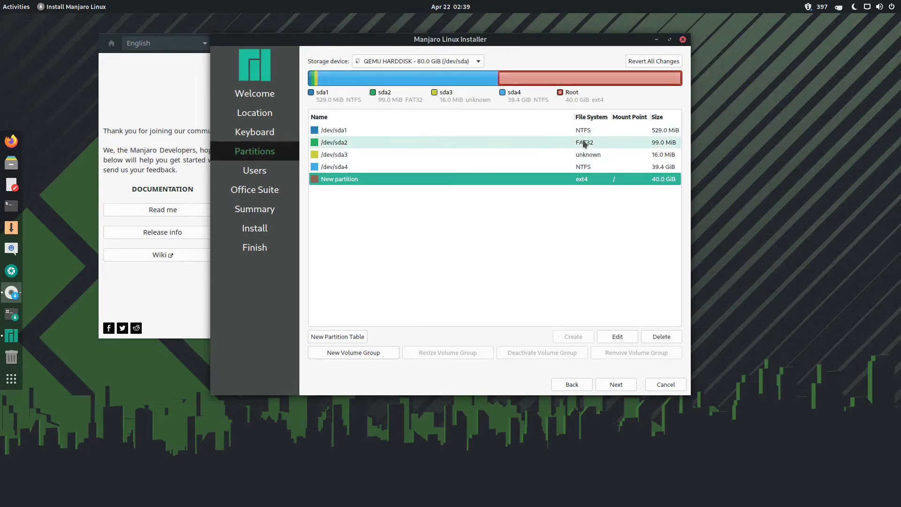
# Mount the 99 MiB FAT32 /dev/sda2 at /boot/efi, keeping its contents
pyautogui.click(629, 143)
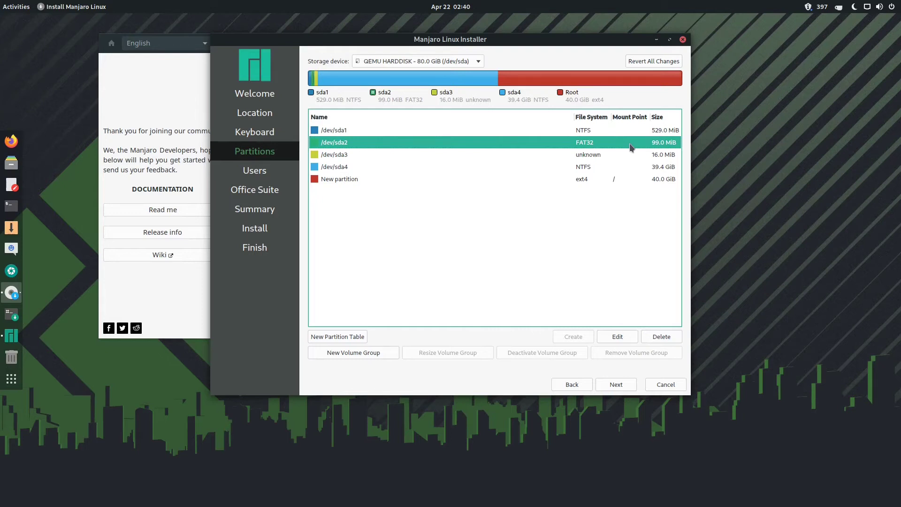
pyautogui.click(630, 337)
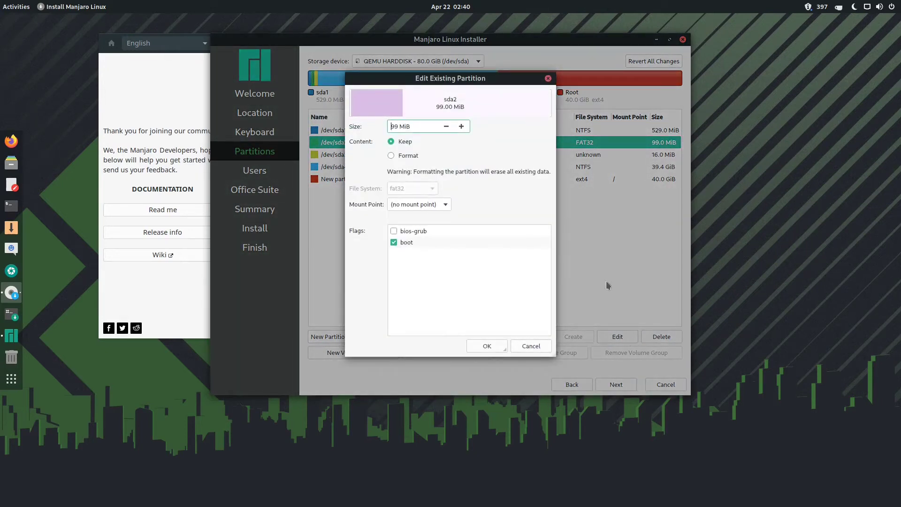
pyautogui.click(444, 208)
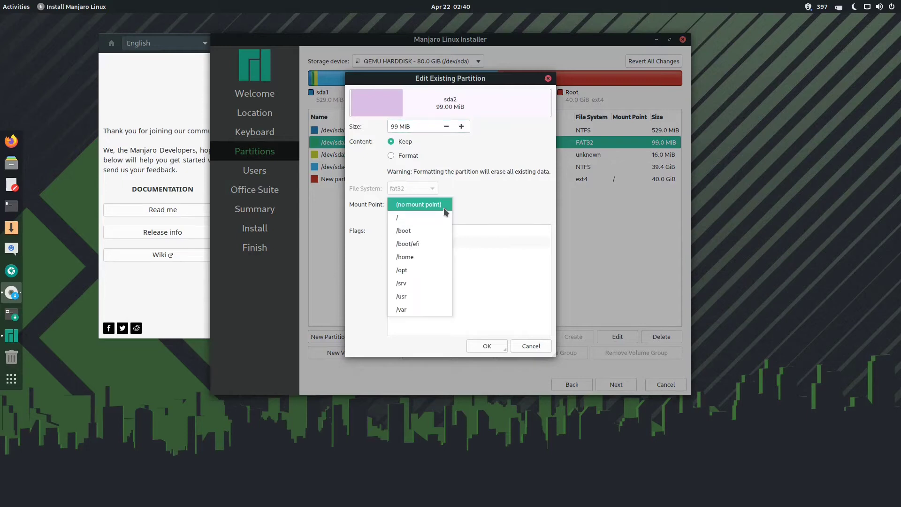
pyautogui.click(420, 246)
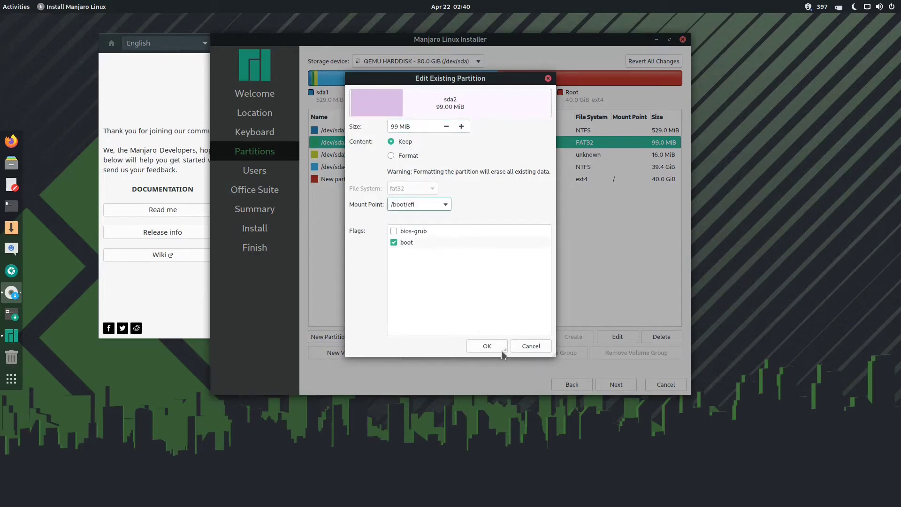
pyautogui.click(481, 346)
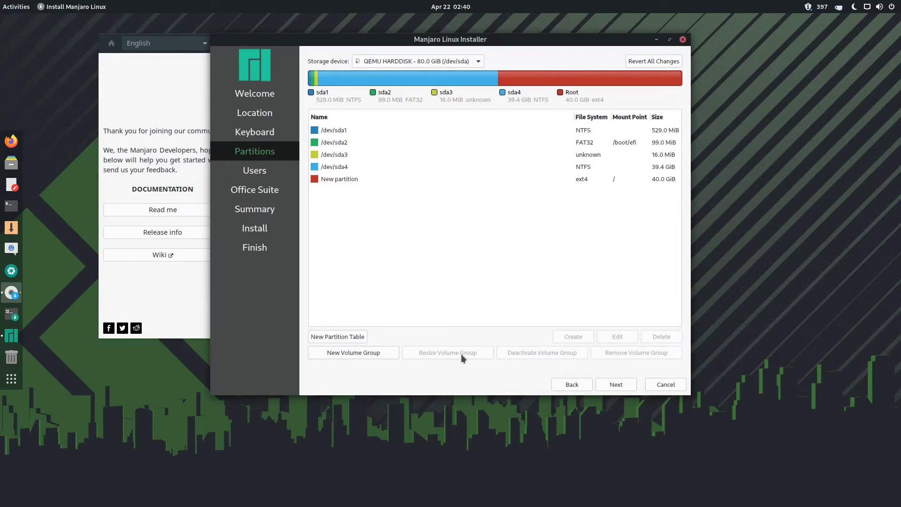
# Continue past partitioning to the Users page
pyautogui.click(600, 388)
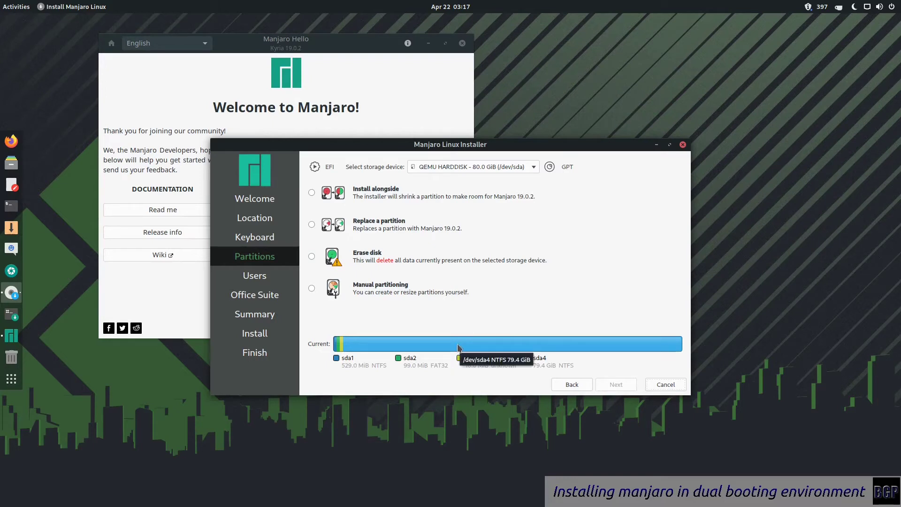
# Preview installing alongside with NTFS sda4 selected for shrinking, and enlarge the installer window
pyautogui.click(334, 193)
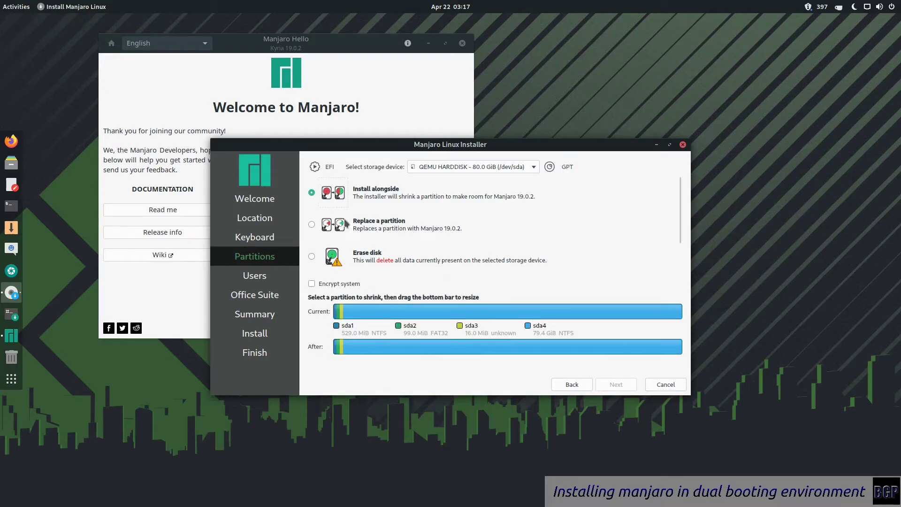
pyautogui.click(509, 316)
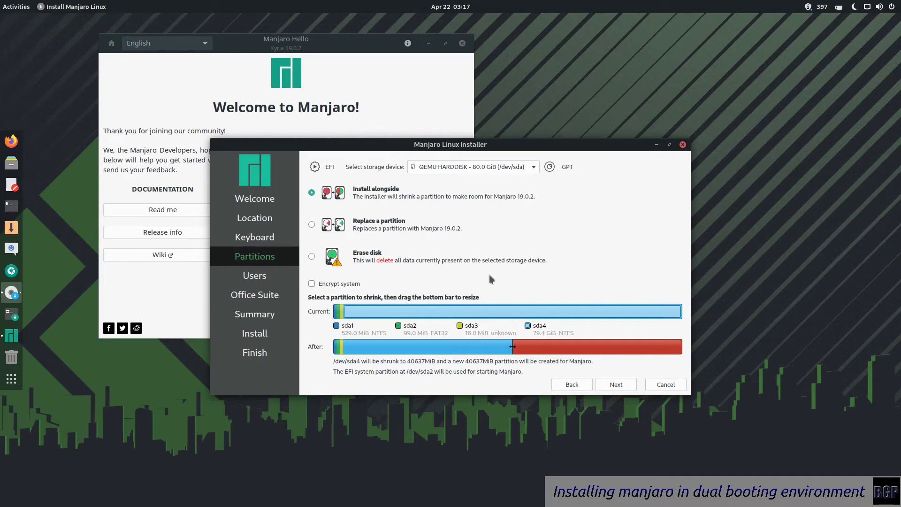
pyautogui.moveTo(488, 139); pyautogui.dragTo(498, 17)
# Choose manual partitioning and resize /dev/sda4 to 40000 MiB, leaving 40.3 GiB free
pyautogui.click(333, 183)
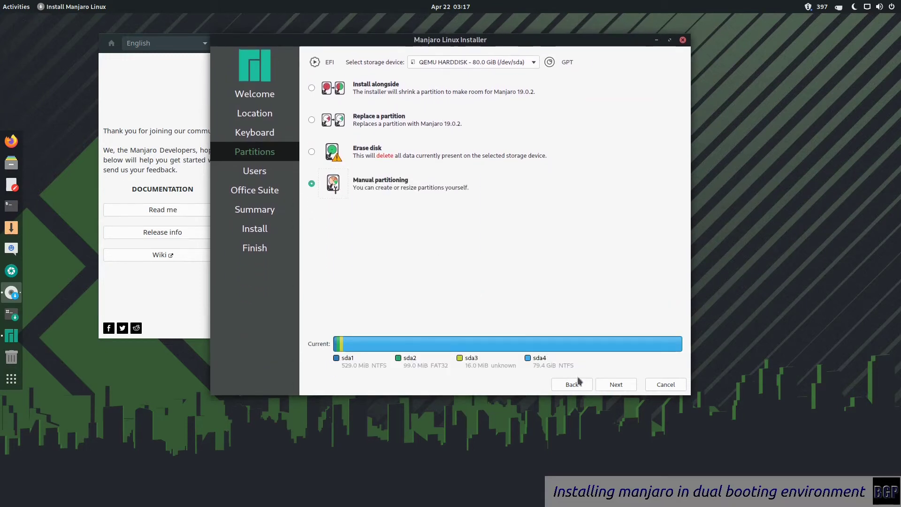
pyautogui.click(614, 385)
pyautogui.click(429, 168)
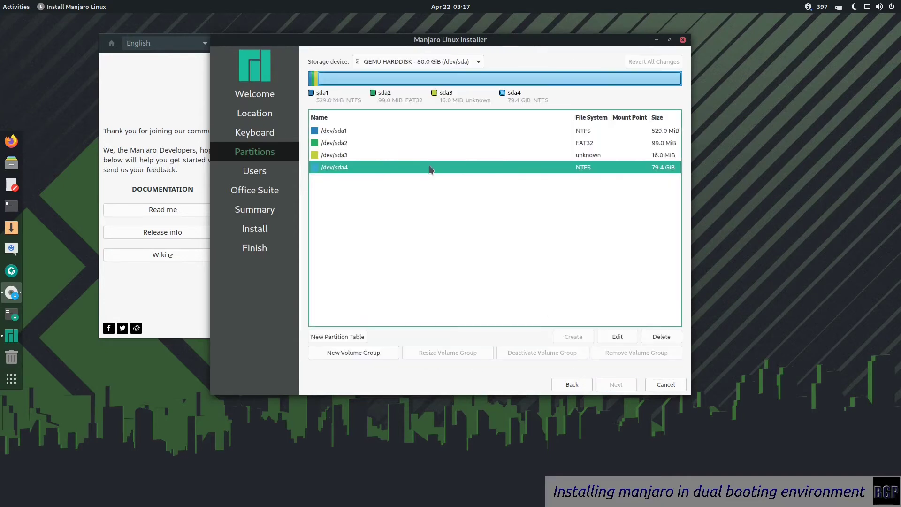
pyautogui.click(615, 338)
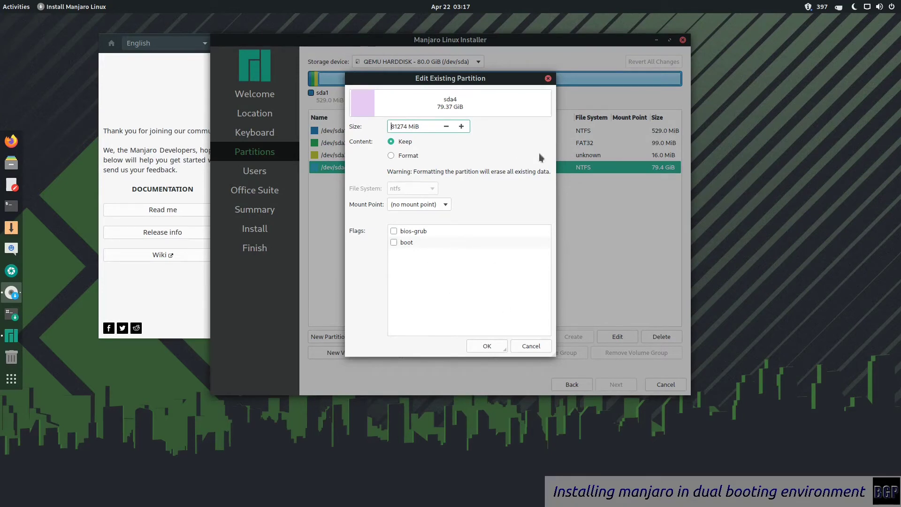
pyautogui.doubleClick(398, 126)
pyautogui.press('Home')
pyautogui.press('Delete')
pyautogui.press('Delete')
pyautogui.press('Delete')
pyautogui.press('Delete')
pyautogui.press('Delete')
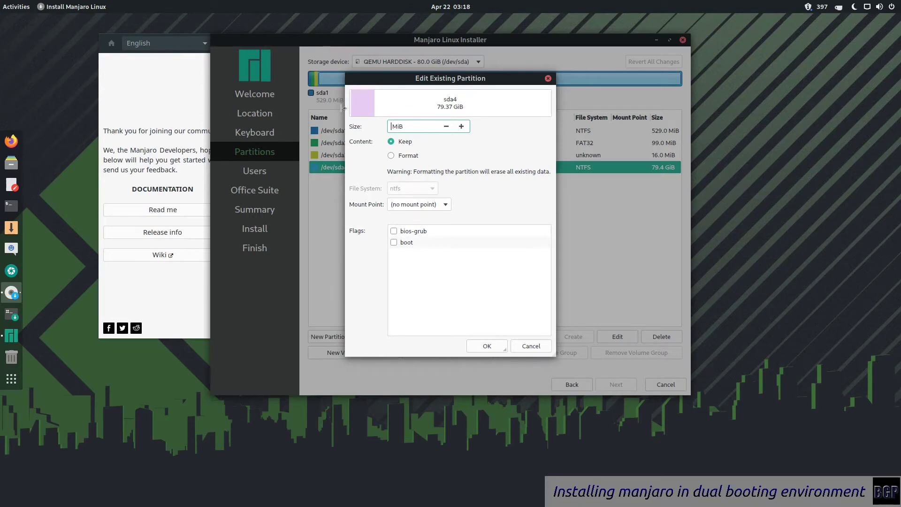
pyautogui.write('40000')
pyautogui.press('Return')
pyautogui.click(571, 169)
pyautogui.click(561, 181)
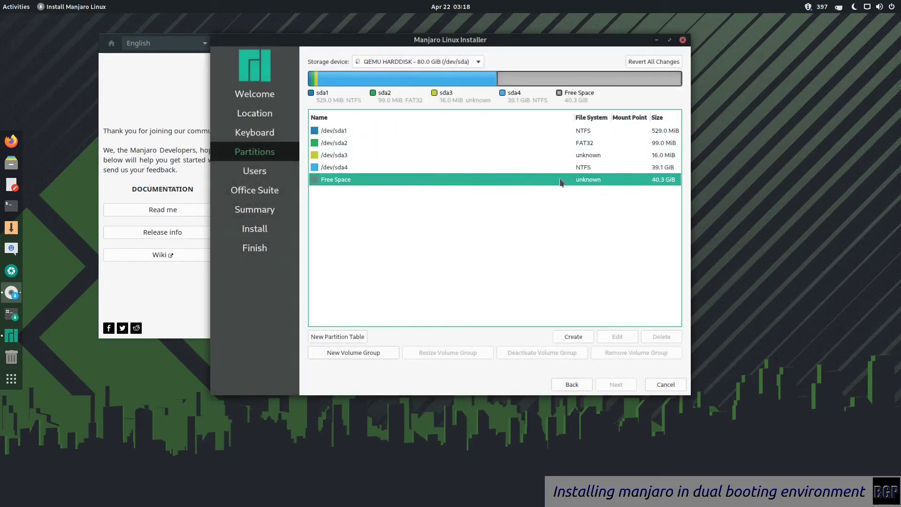
# Switch back to Install alongside, shrinking sda4 for a 40637 MiB Manjaro partition, and continue
pyautogui.click(589, 386)
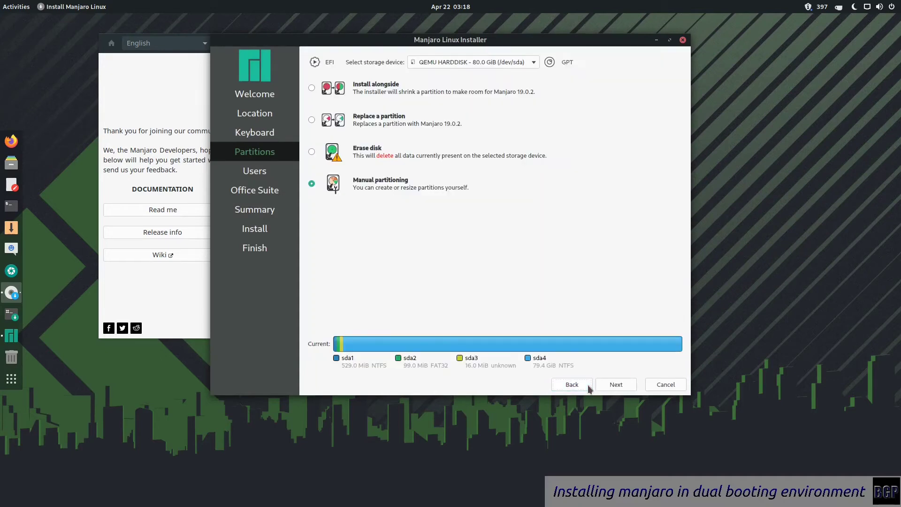
pyautogui.click(333, 81)
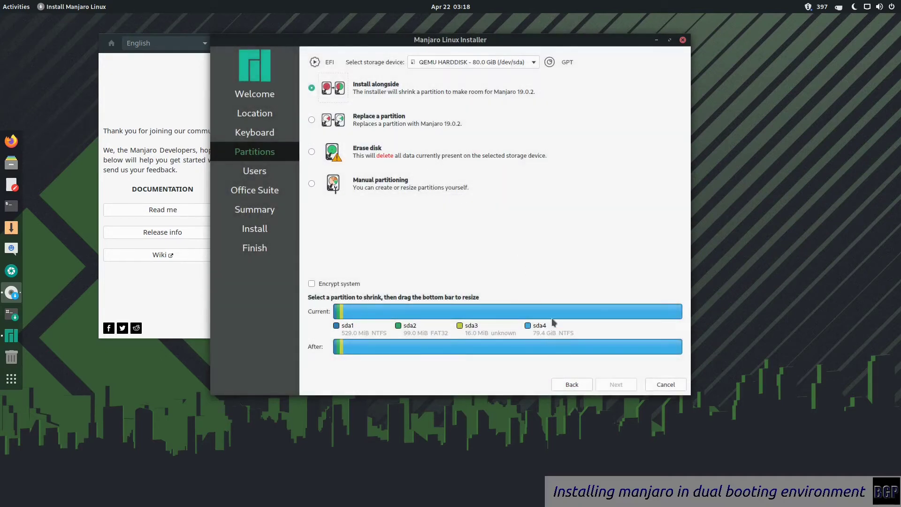
pyautogui.click(552, 315)
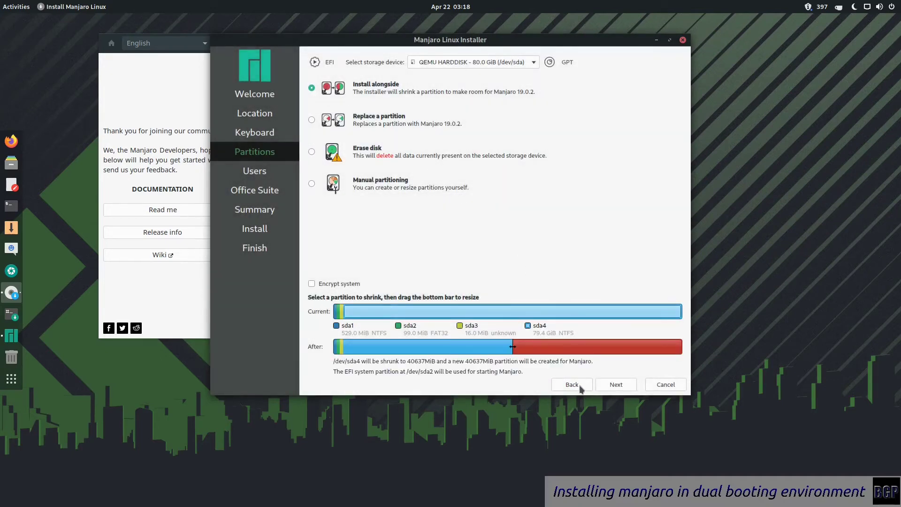
pyautogui.click(609, 384)
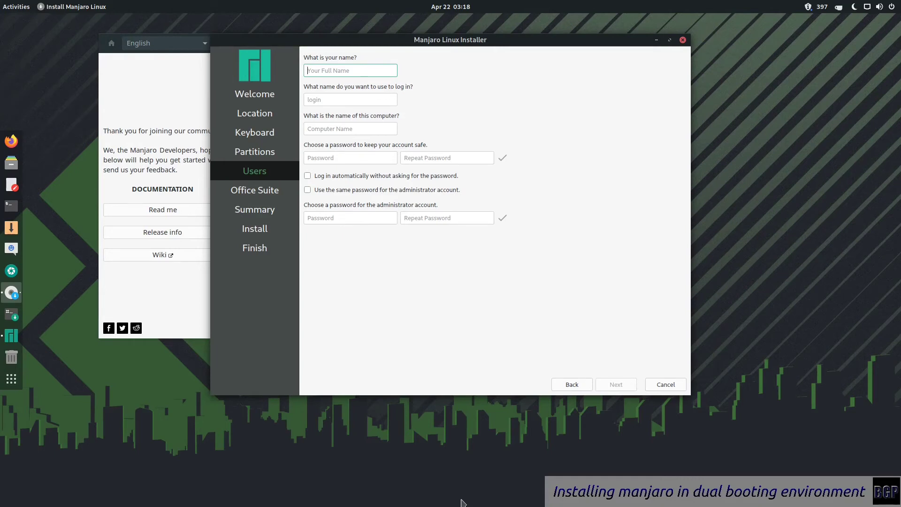
# Enter the user's name and set the computer name to manjaro
pyautogui.write('big')
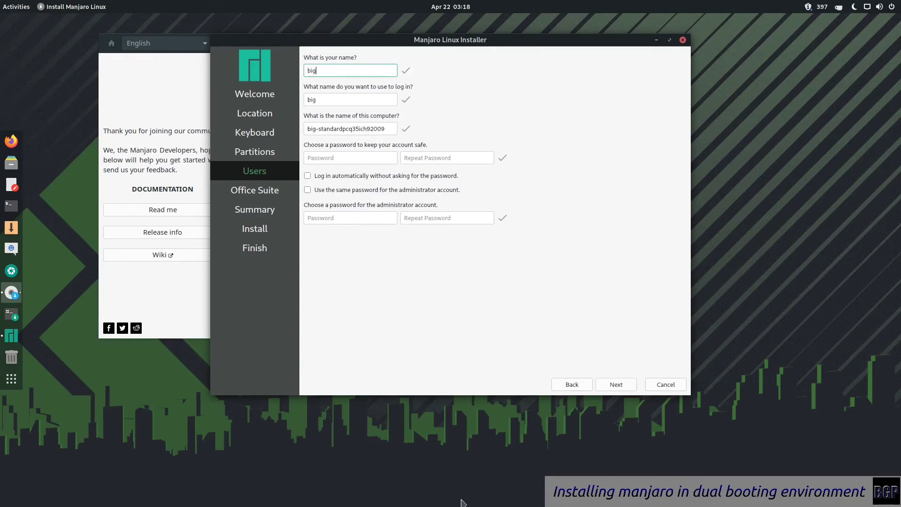
pyautogui.write('pod')
pyautogui.press('Tab')
pyautogui.press('Tab')
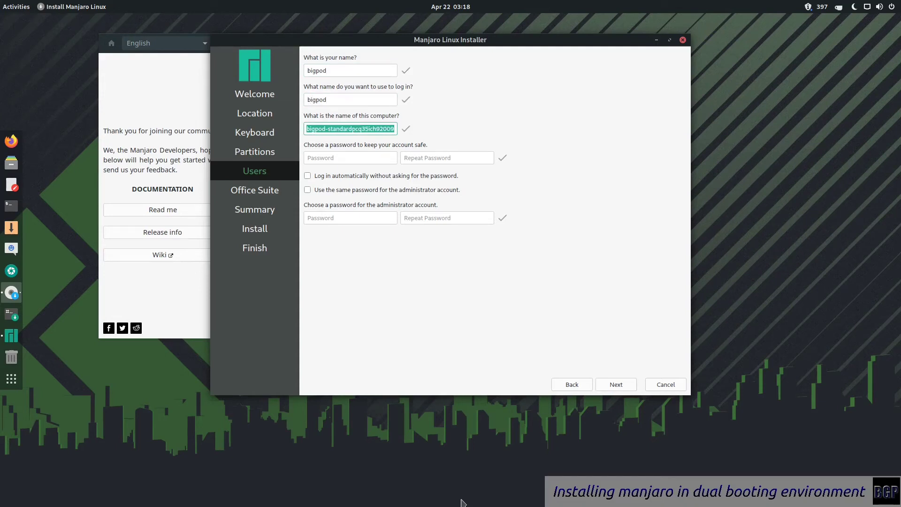
pyautogui.write('manja')
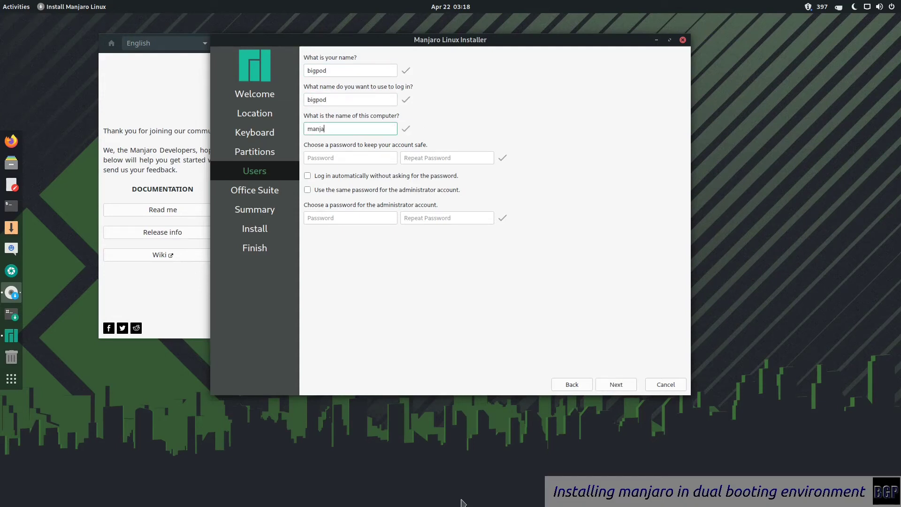
pyautogui.write('ro')
pyautogui.press('Tab')
# Type the account password, retype it to match, and reuse it for the administrator
pyautogui.write('abc')
pyautogui.press('BackSpace')
pyautogui.press('BackSpace')
pyautogui.press('BackSpace')
pyautogui.write('manjaro')
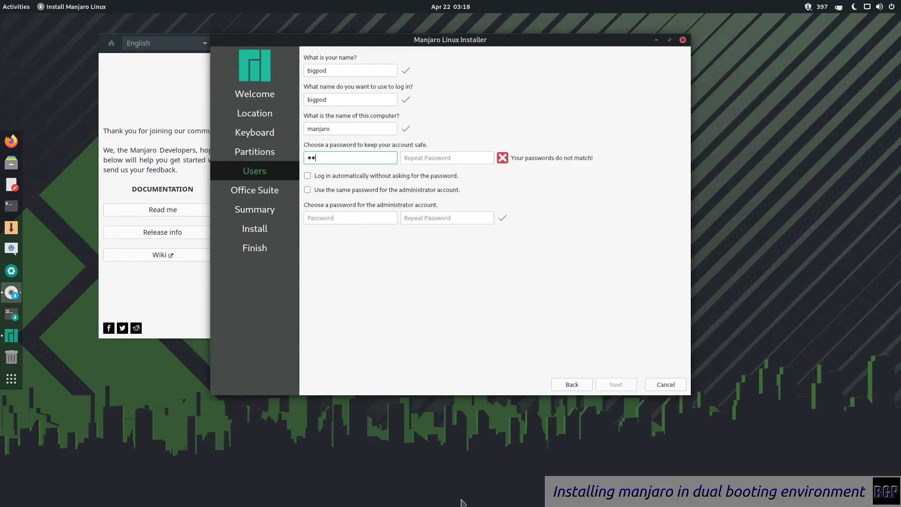
pyautogui.write('123')
pyautogui.press('Tab')
pyautogui.write('manjaro1234')
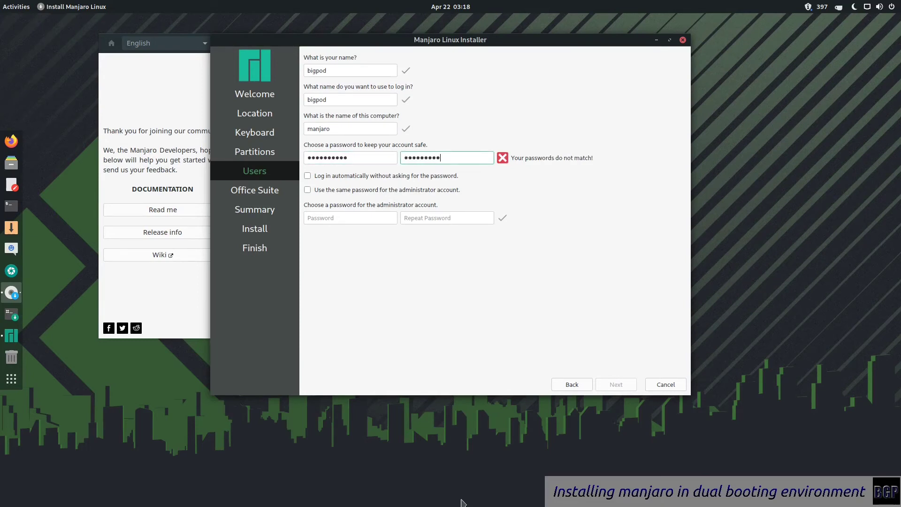
pyautogui.press('Tab')
pyautogui.press('space')
pyautogui.press('space')
pyautogui.press('Tab')
pyautogui.press('space')
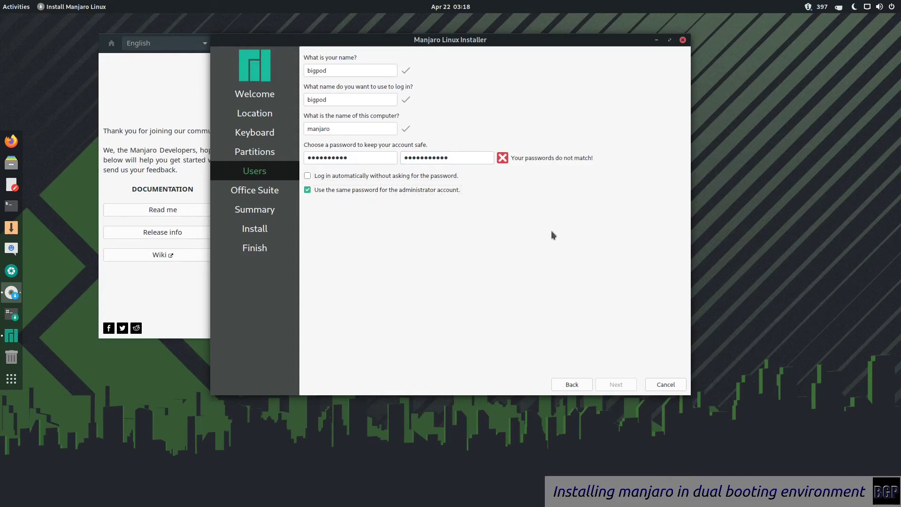
pyautogui.hotkey('shift', 'Tab')
pyautogui.hotkey('shift', 'Tab')
pyautogui.write('********')
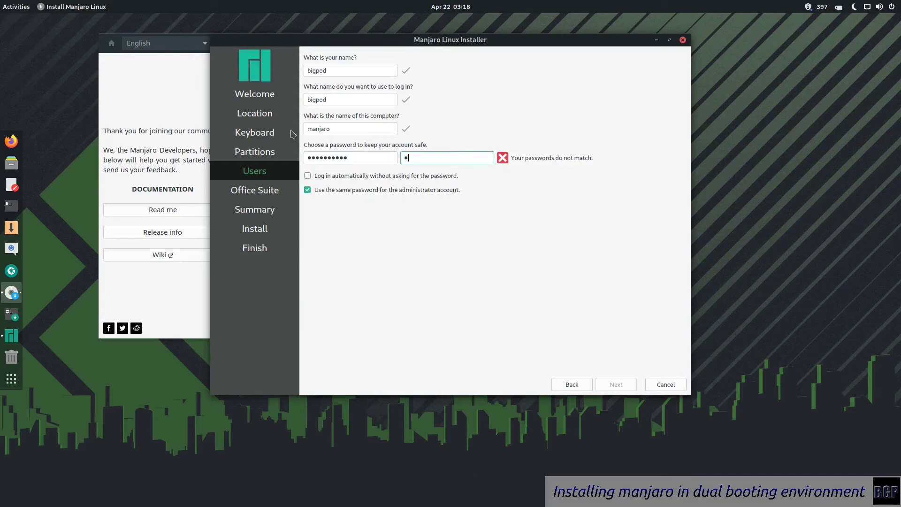
pyautogui.write('**')
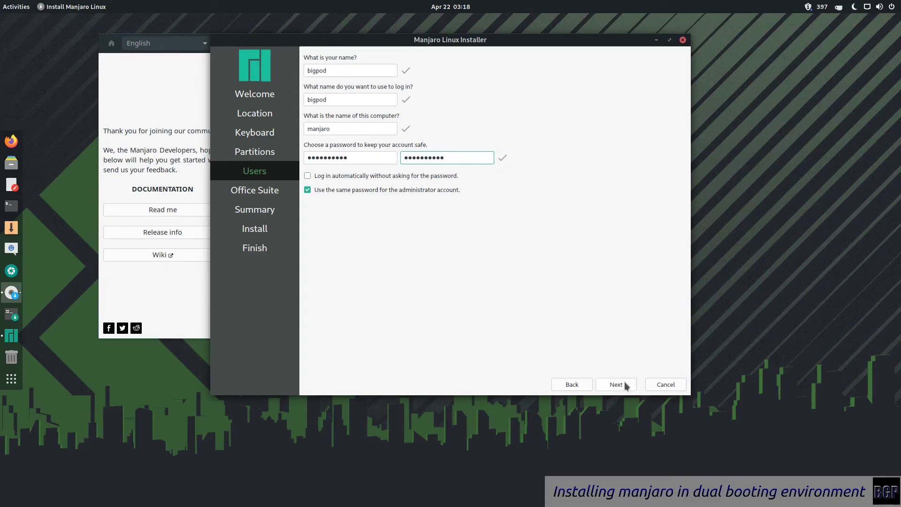
# Pick LibreOffice as the office suite and reach the Summary showing sda4 shrunk to 40448 MiB
pyautogui.click(616, 385)
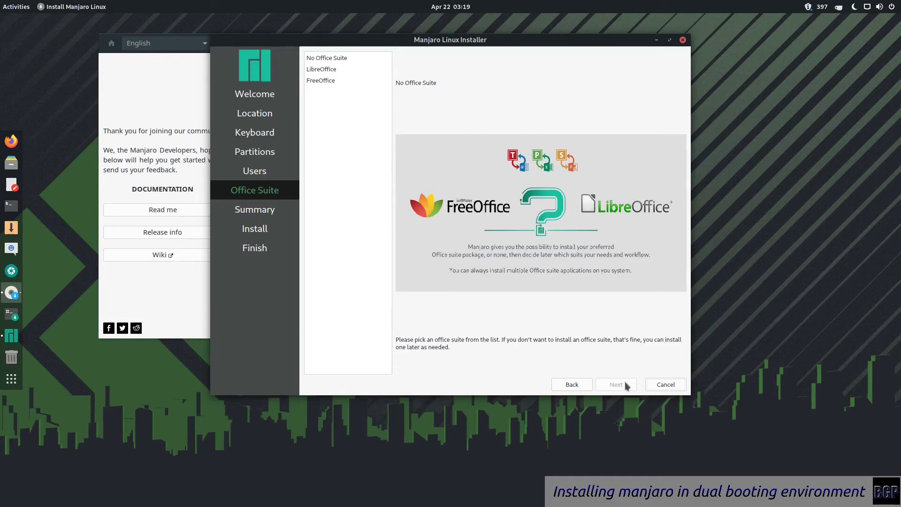
pyautogui.click(343, 58)
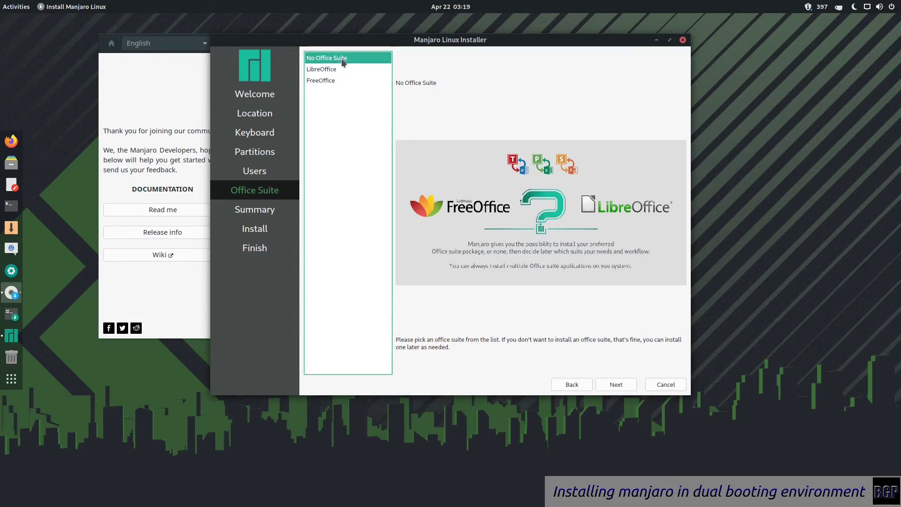
pyautogui.click(343, 81)
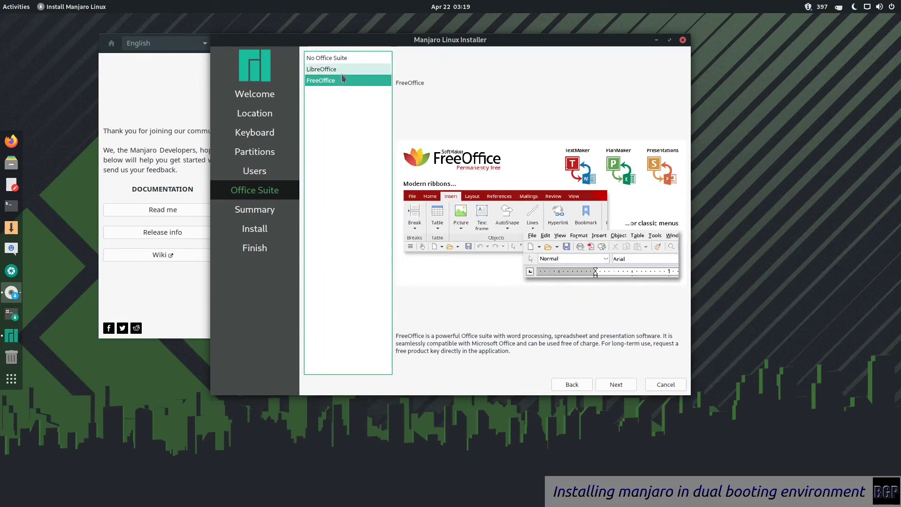
pyautogui.click(351, 69)
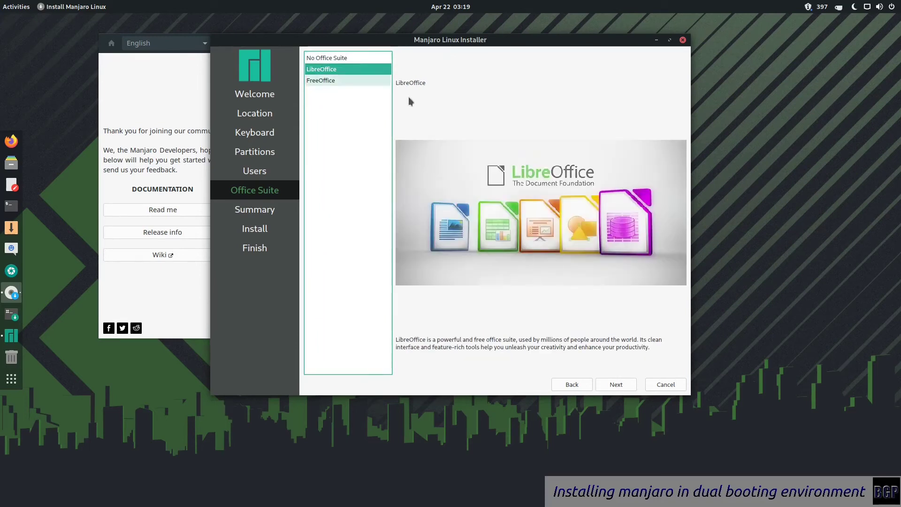
pyautogui.click(610, 384)
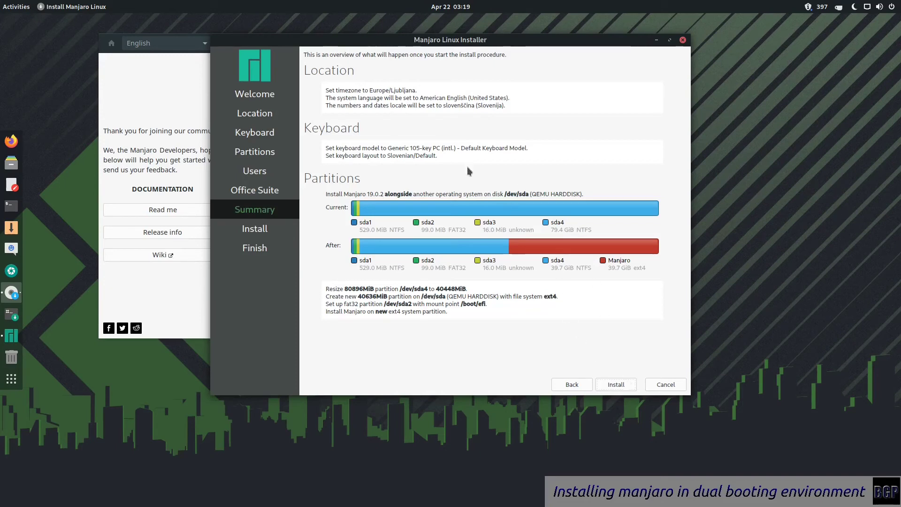
# Launch and confirm the Manjaro 19.0.2 "Kyria" installation, letting it run until All done
pyautogui.click(629, 385)
pyautogui.click(445, 234)
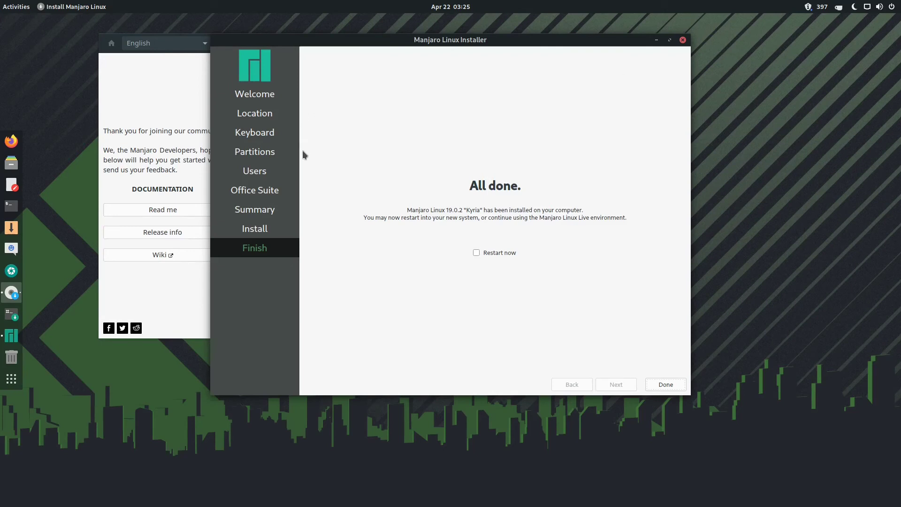
# Enable Restart now and finish the installer to reboot into the installed Manjaro
pyautogui.click(513, 254)
pyautogui.click(664, 386)
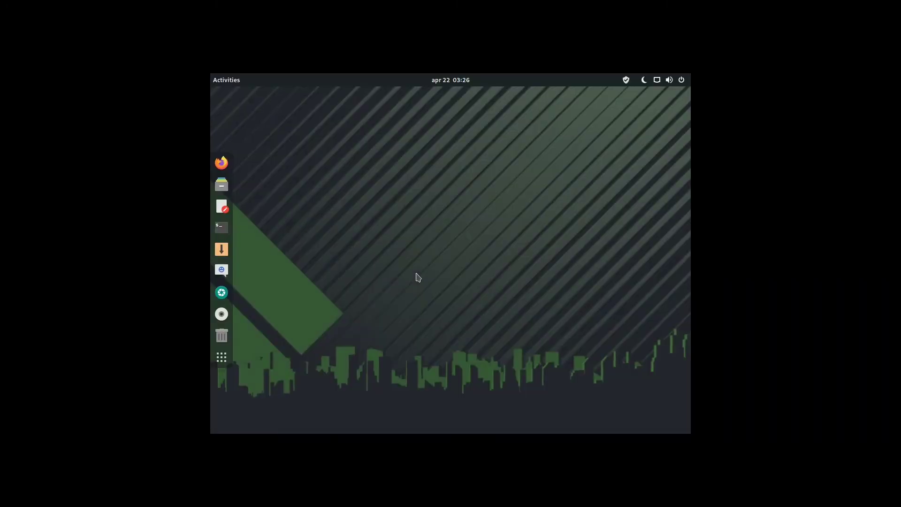
# Through the desktop's Display Settings, change the screen resolution to 1920 × 1080 (16:9)
pyautogui.rightClick(441, 277)
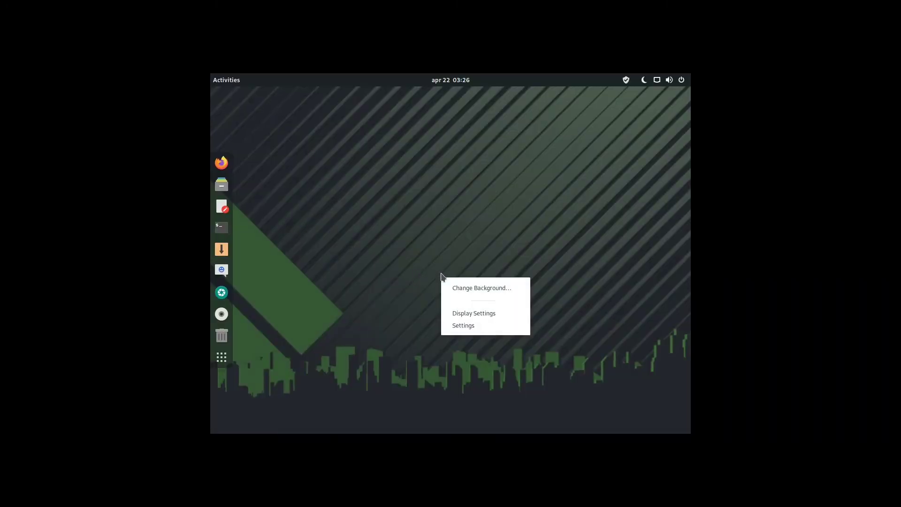
pyautogui.click(480, 312)
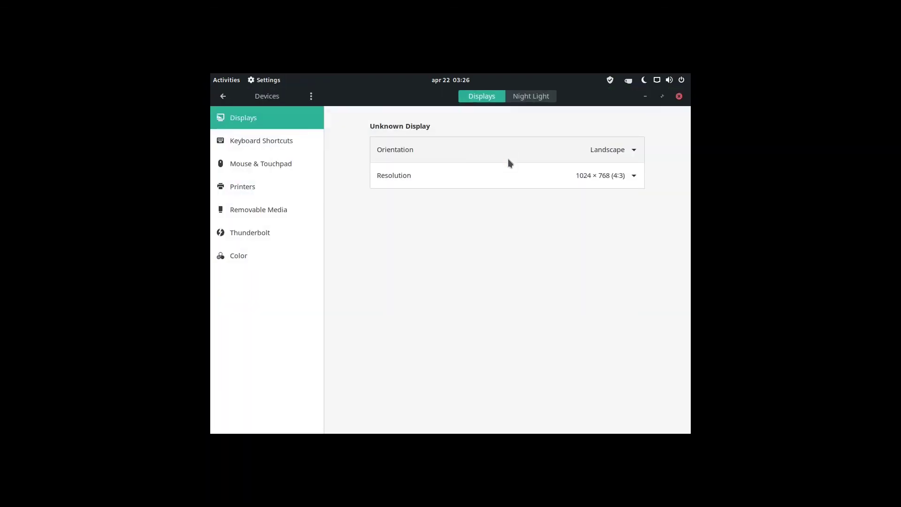
pyautogui.click(506, 161)
pyautogui.click(503, 174)
pyautogui.click(503, 173)
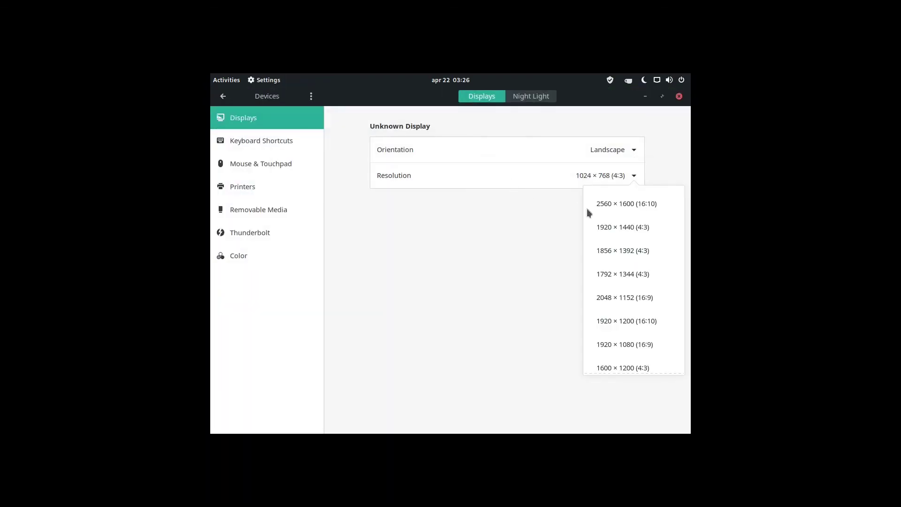
pyautogui.click(638, 349)
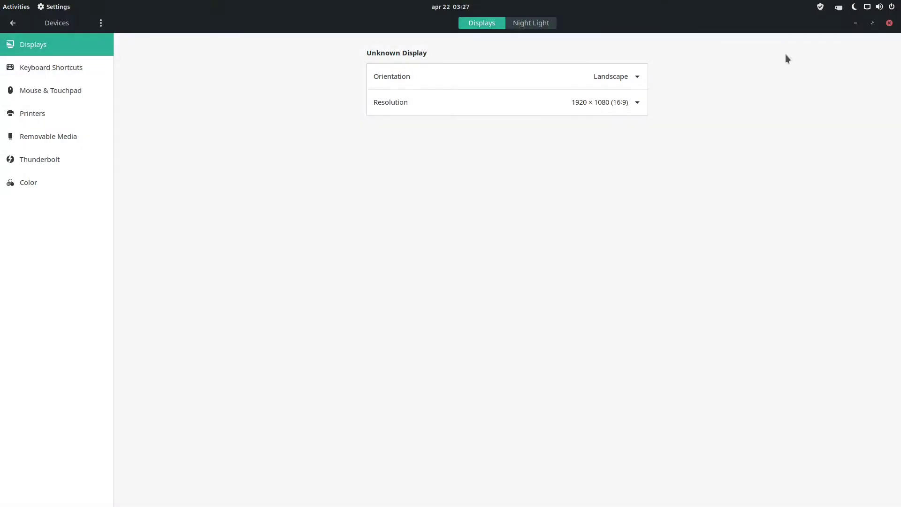
# Close Settings and drag the Manjaro Hello welcome window to the centre of the screen
pyautogui.click(889, 23)
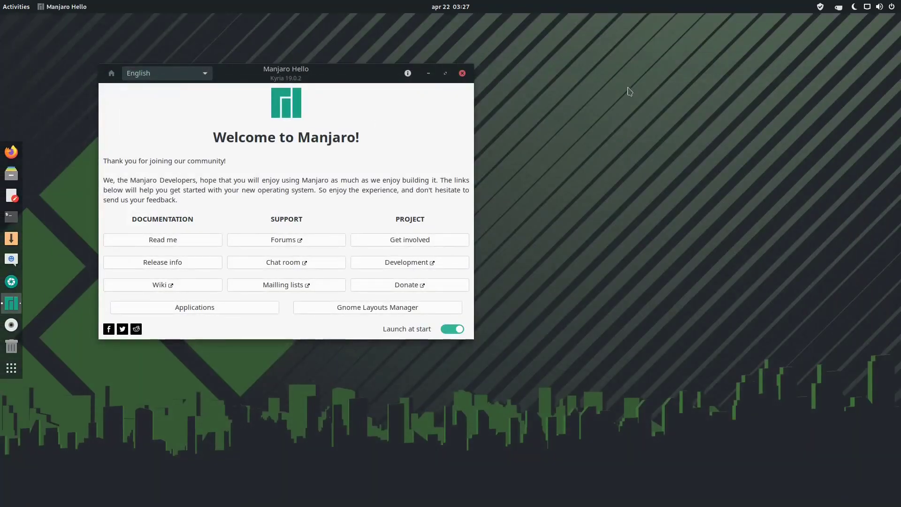
pyautogui.moveTo(296, 76); pyautogui.dragTo(444, 55)
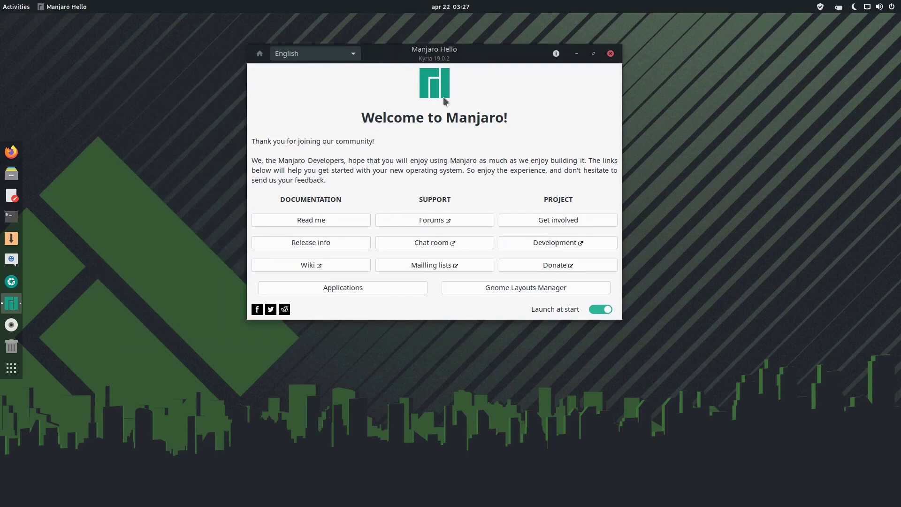